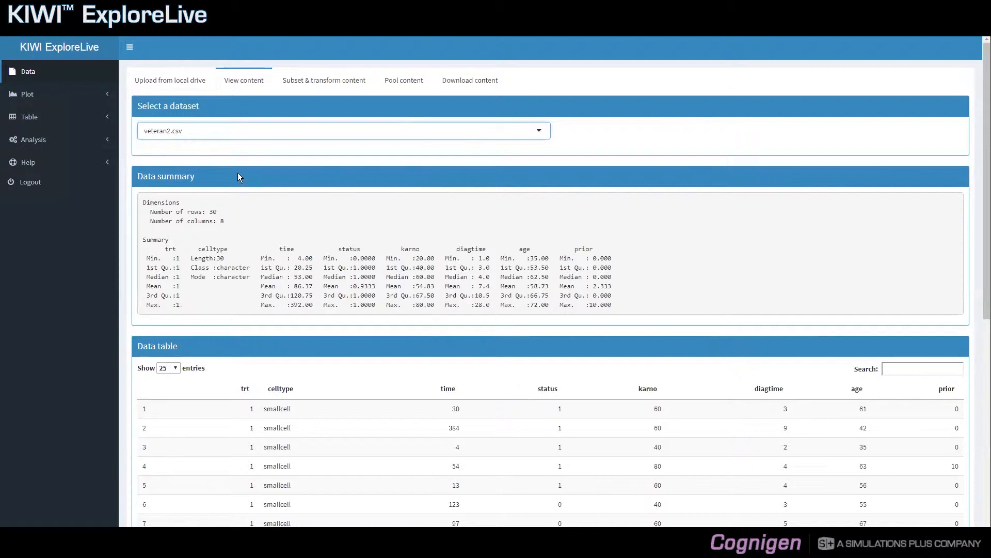
Step: Display the summary and data table of veteran3.csv
{"action": "left_click", "coordinate": [229, 138]}
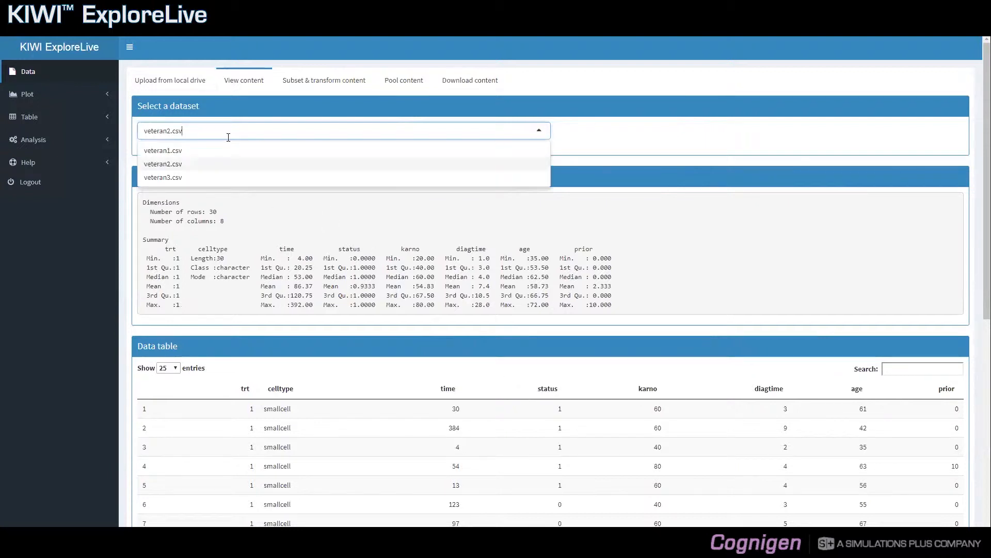
{"action": "left_click", "coordinate": [220, 179]}
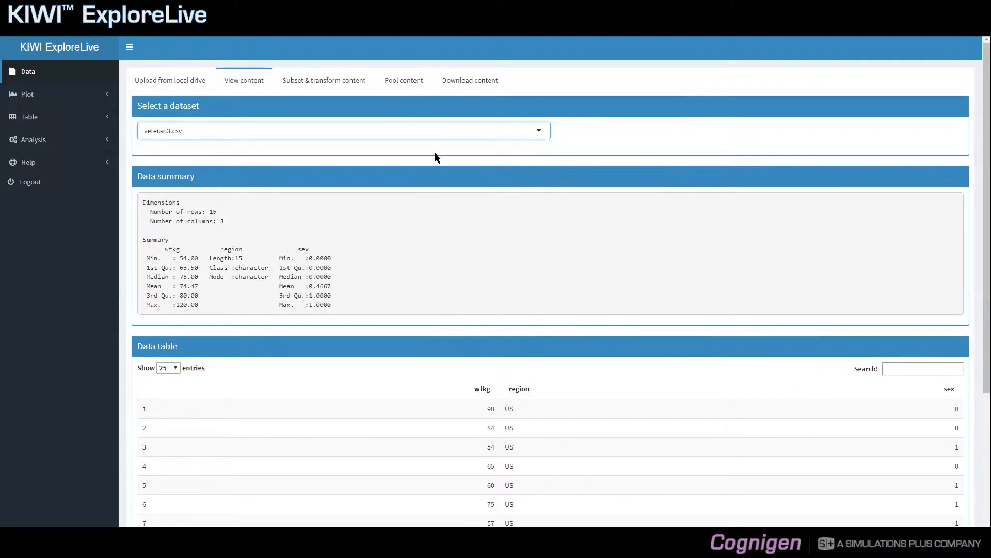
Step: Pool veteran1.csv as Dataset 1 with veteran3.csv as Dataset 2, using the Set side-by-side pooling method
{"action": "left_click", "coordinate": [402, 82]}
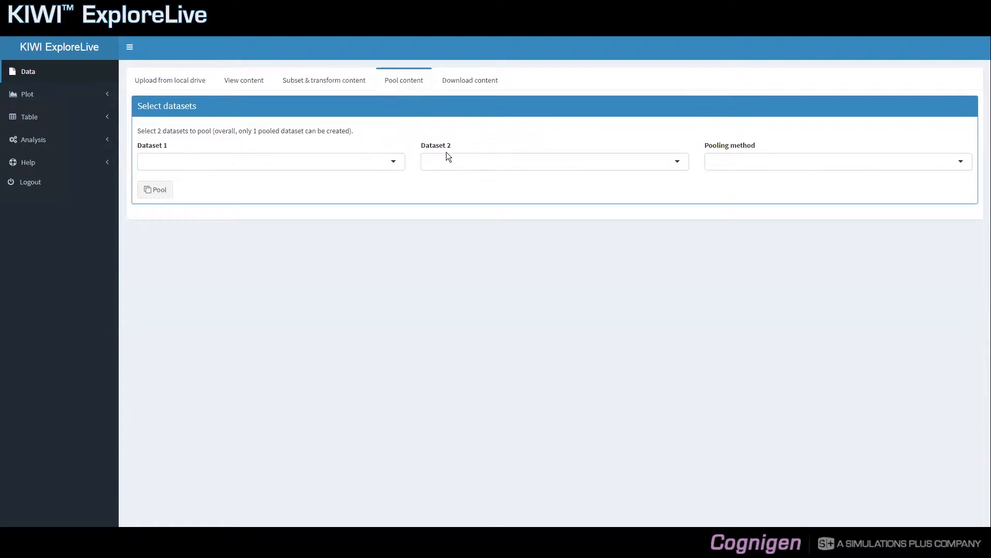
{"action": "left_click", "coordinate": [394, 162]}
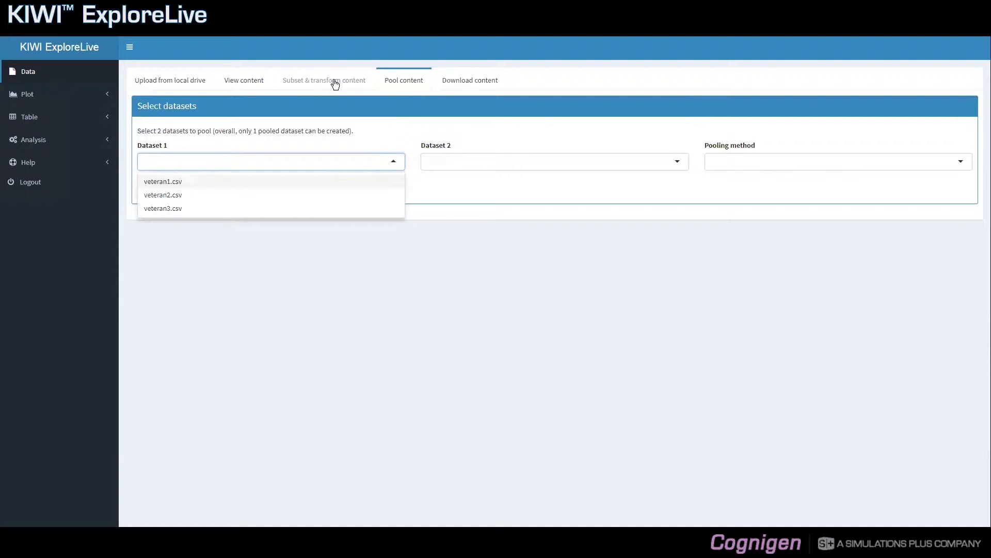
{"action": "left_click", "coordinate": [306, 183]}
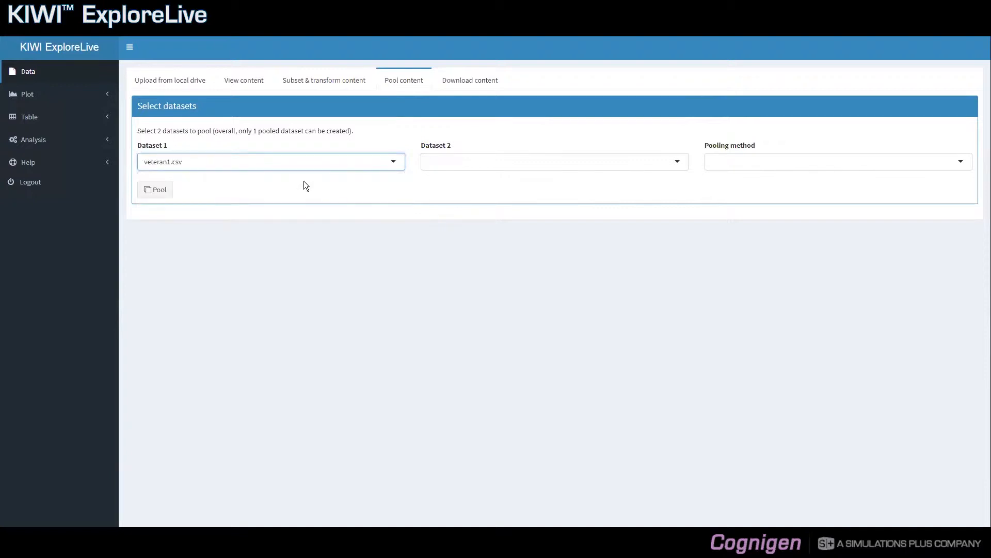
{"action": "left_click", "coordinate": [464, 161]}
{"action": "left_click", "coordinate": [463, 196]}
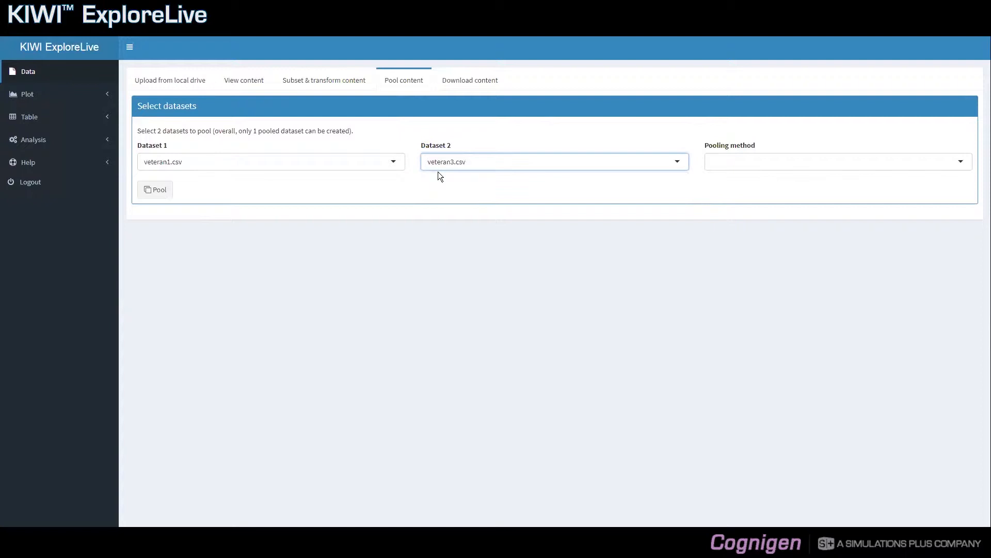
{"action": "left_click", "coordinate": [732, 166]}
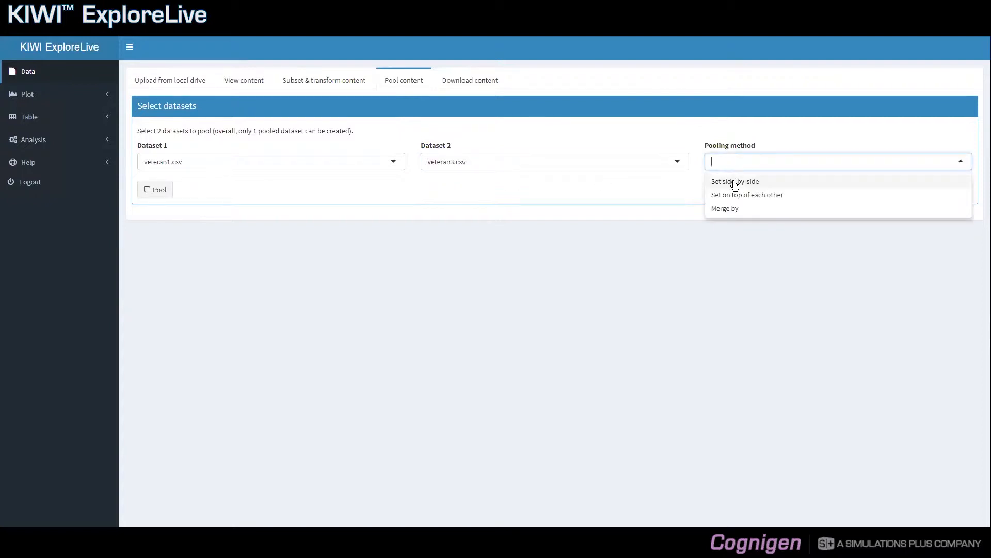
{"action": "left_click", "coordinate": [735, 185]}
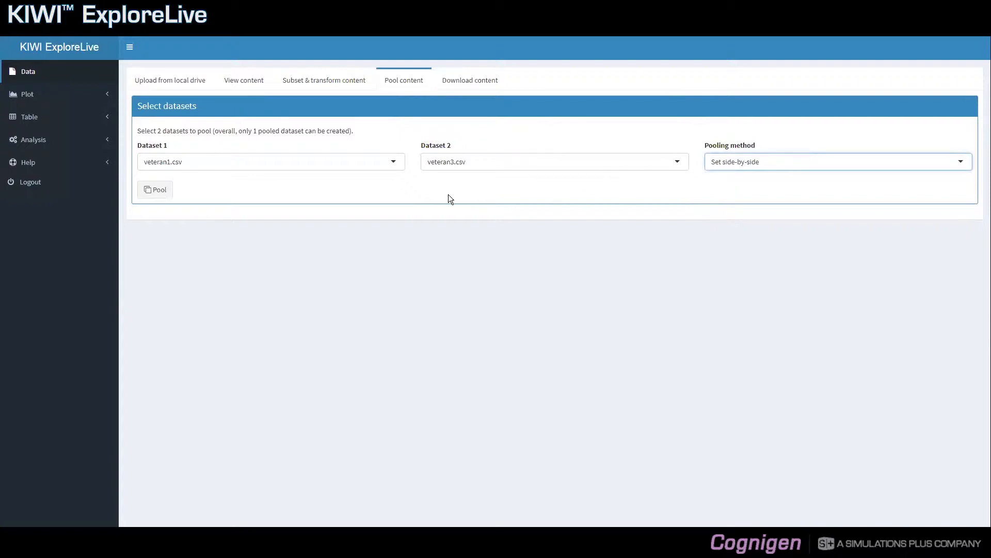
{"action": "left_click", "coordinate": [166, 196]}
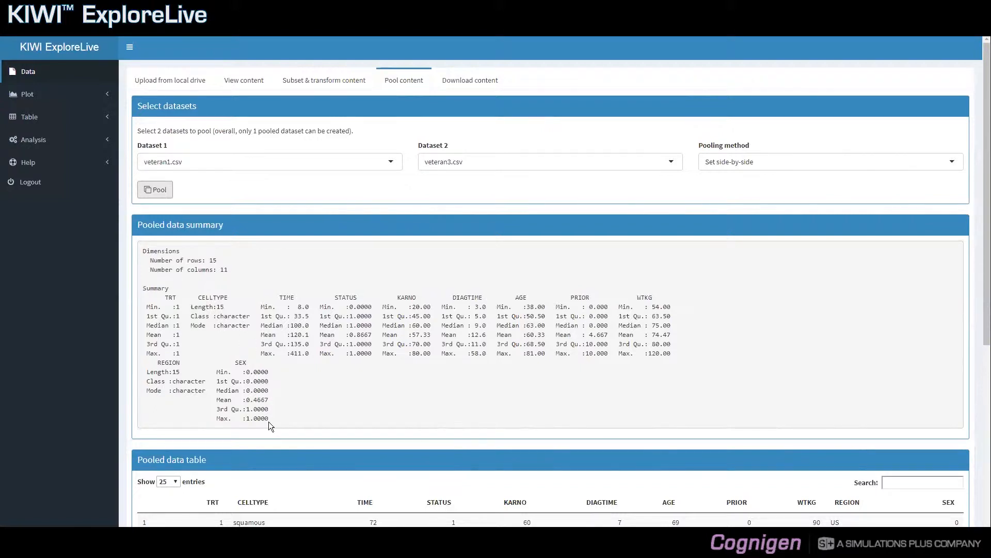
Step: Review the pooled data summary and the rows and columns of the pooled data table
{"action": "scroll", "coordinate": [268, 425], "scroll_direction": "down", "scroll_amount": 1}
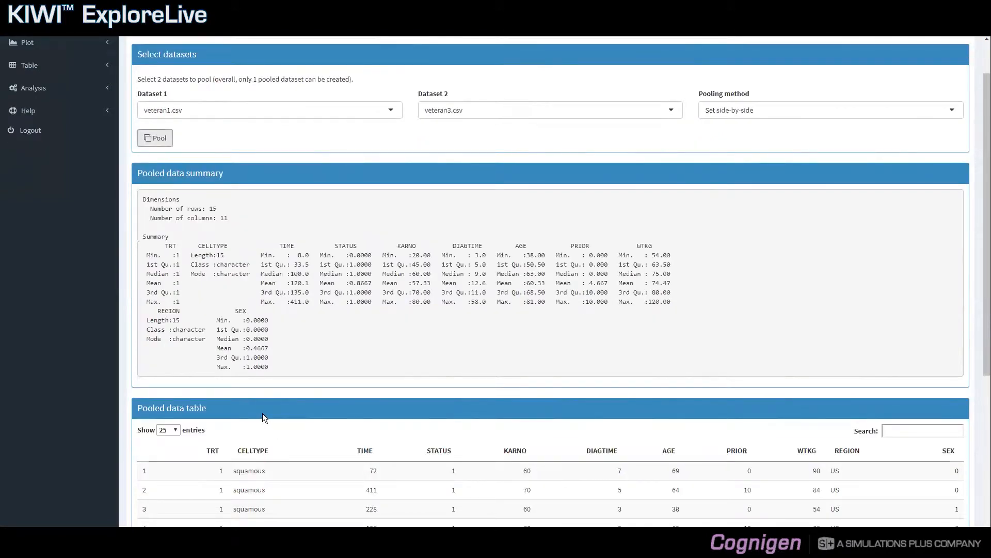
{"action": "scroll", "coordinate": [262, 413], "scroll_direction": "down", "scroll_amount": 5}
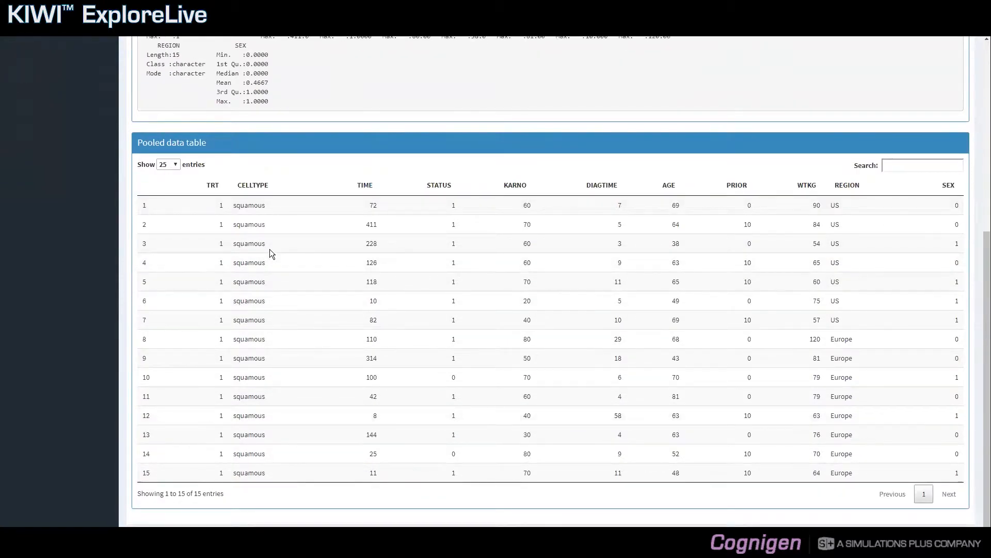
{"action": "scroll", "coordinate": [269, 249], "scroll_direction": "up", "scroll_amount": 6}
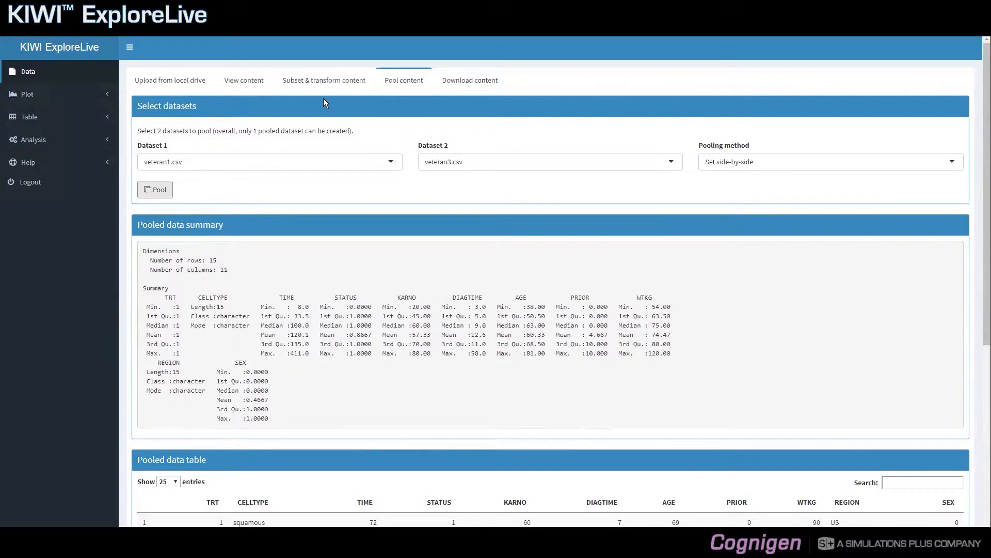
{"action": "scroll", "coordinate": [324, 98], "scroll_direction": "down", "scroll_amount": 6}
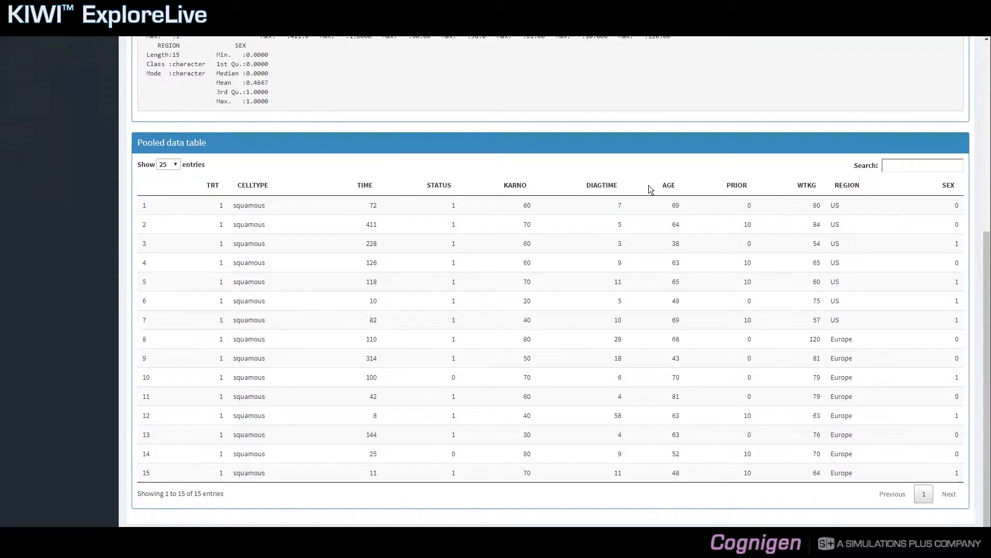
{"action": "scroll", "coordinate": [648, 185], "scroll_direction": "up", "scroll_amount": 5}
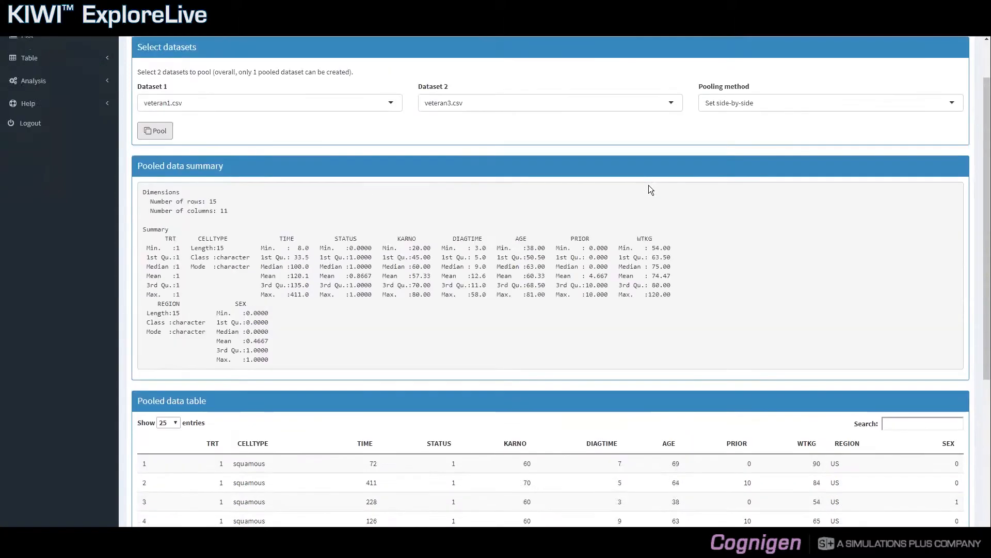
{"action": "scroll", "coordinate": [649, 185], "scroll_direction": "up", "scroll_amount": 1}
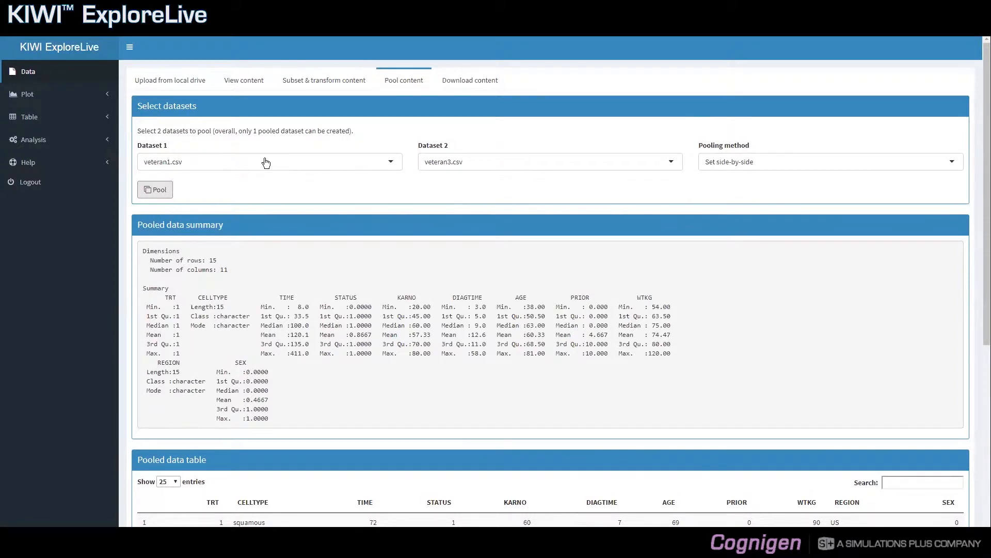
Step: Change Dataset 2 to veteran2.csv and pool it with veteran1.csv using the Set on top of each other method
{"action": "left_click", "coordinate": [450, 164]}
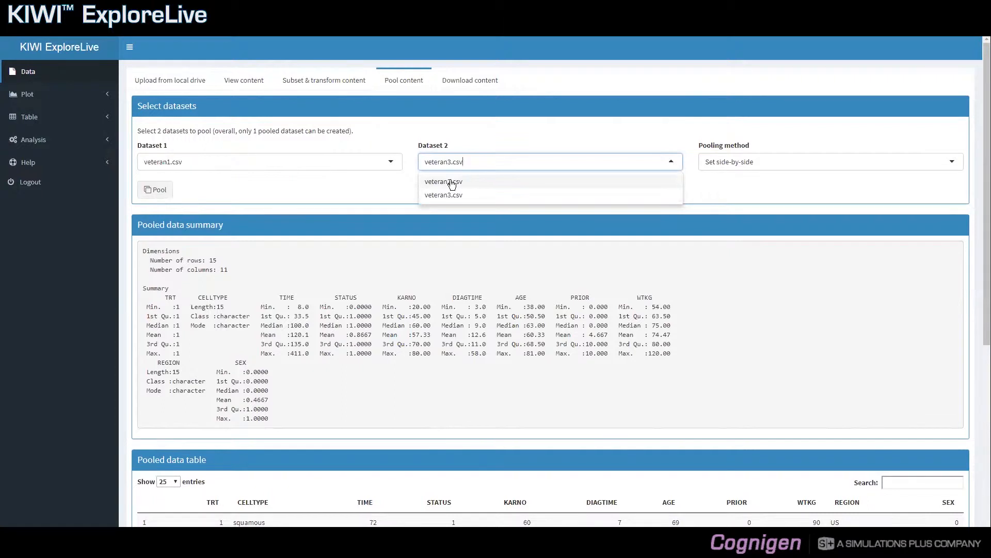
{"action": "left_click", "coordinate": [445, 182]}
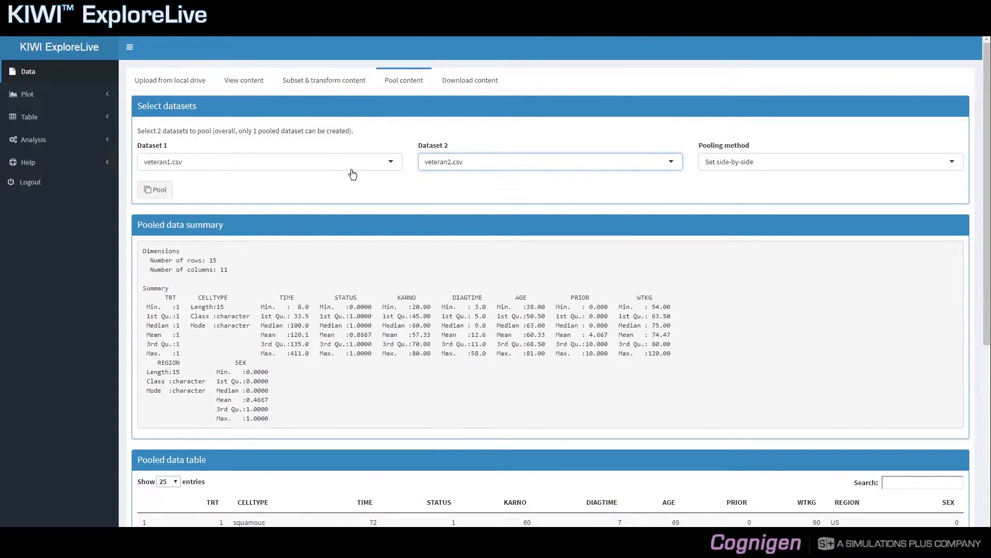
{"action": "left_click", "coordinate": [717, 166]}
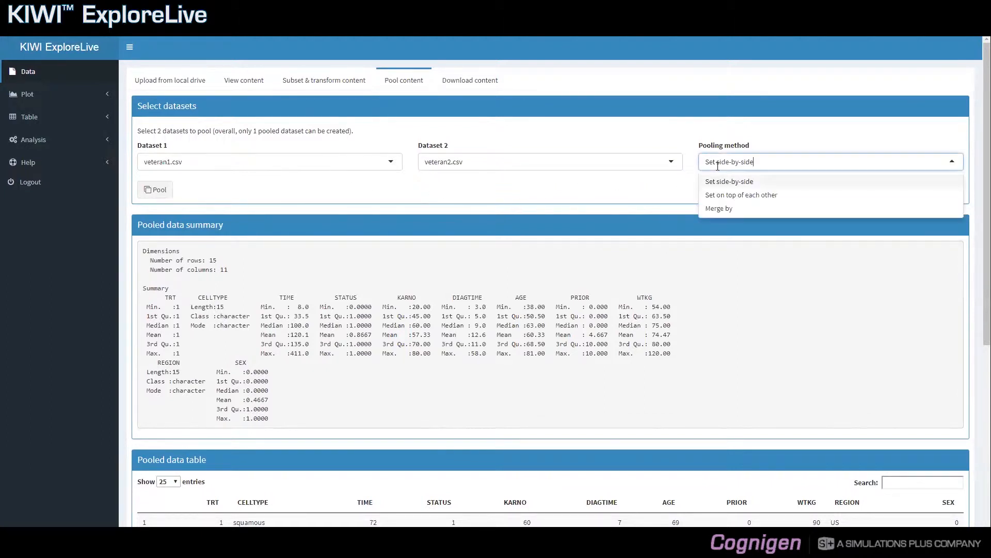
{"action": "left_click", "coordinate": [741, 195]}
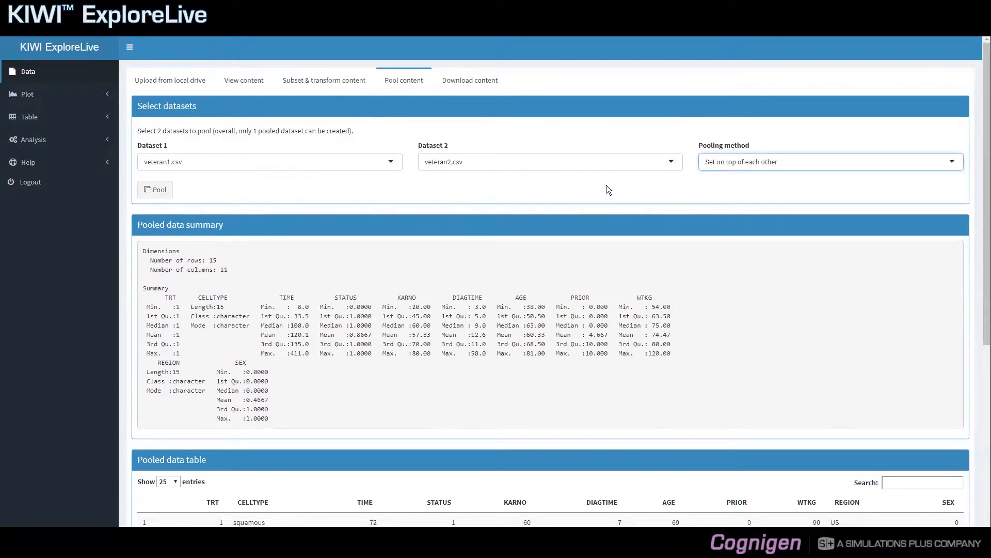
{"action": "left_click", "coordinate": [169, 195]}
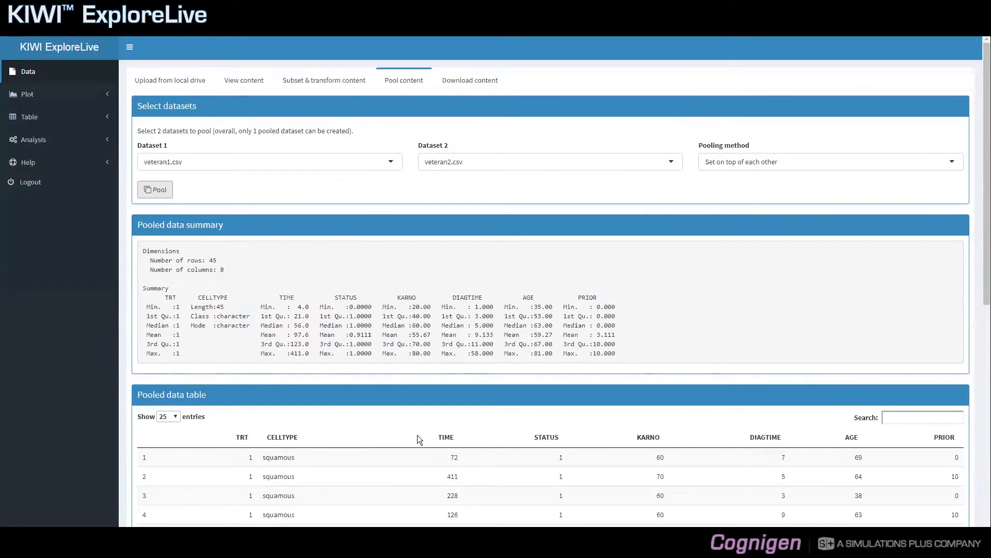
Step: Try to pool veteran1.csv and veteran2.csv with the Set side-by-side method
{"action": "left_click", "coordinate": [718, 165]}
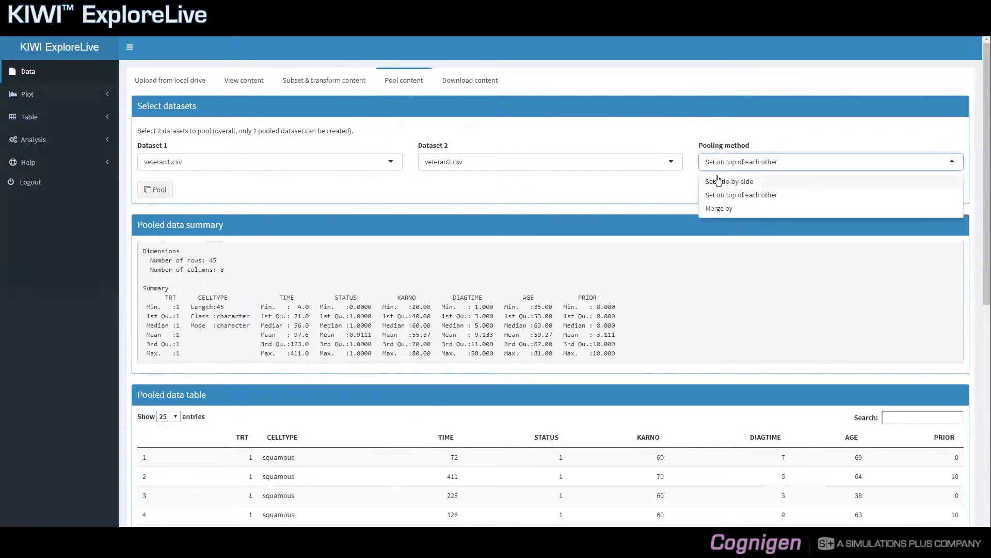
{"action": "left_click", "coordinate": [718, 181]}
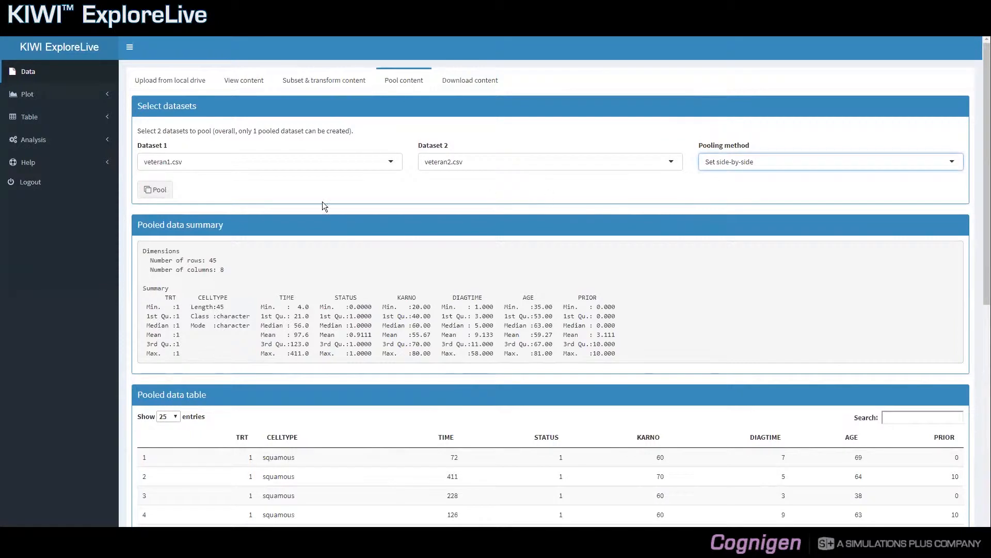
{"action": "left_click", "coordinate": [147, 192]}
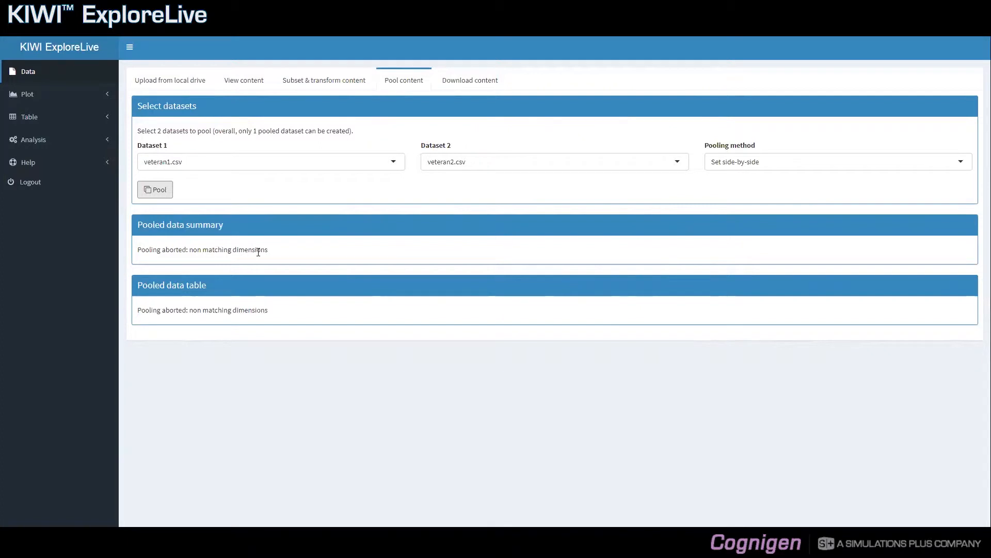
Step: Switch the pooling method back to Set on top of each other and pool the two veteran datasets again
{"action": "left_click", "coordinate": [716, 167]}
{"action": "left_click", "coordinate": [720, 196]}
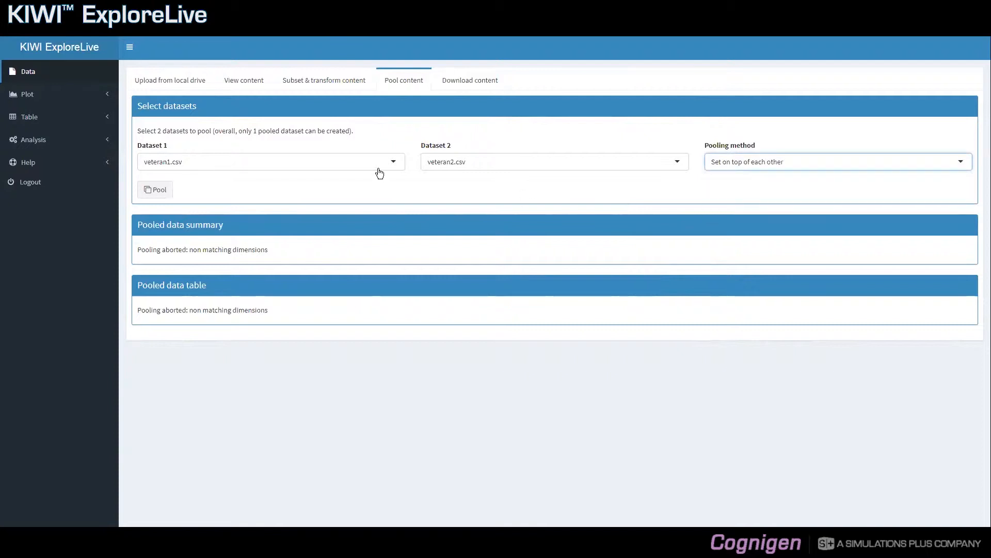
{"action": "left_click", "coordinate": [161, 189]}
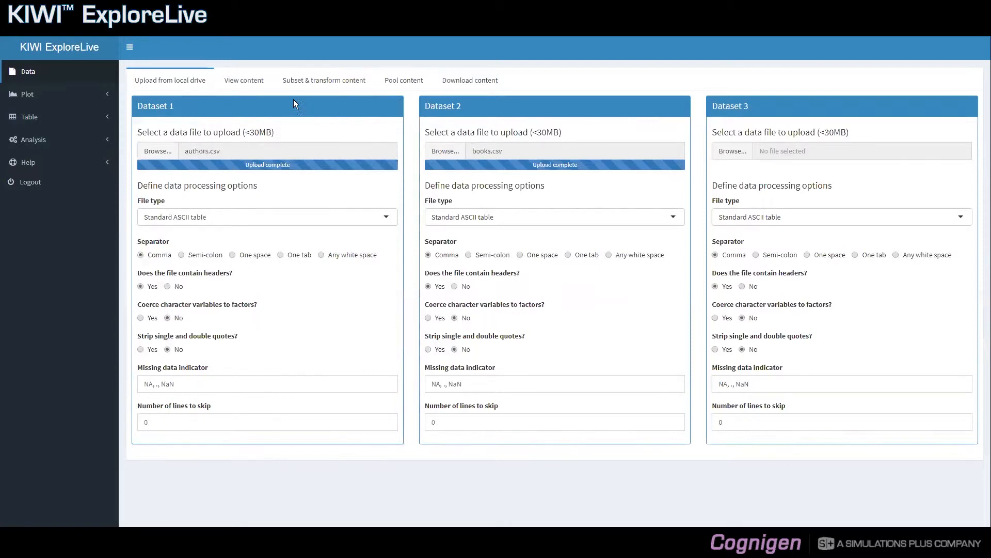
Step: View the contents of the uploaded authors.csv and books.csv datasets
{"action": "left_click", "coordinate": [249, 82]}
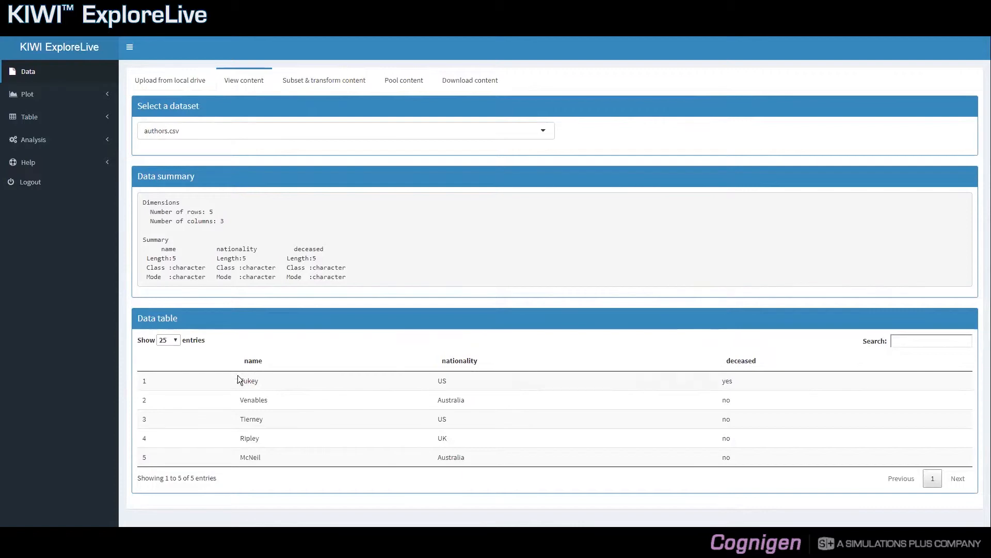
{"action": "left_click", "coordinate": [215, 135]}
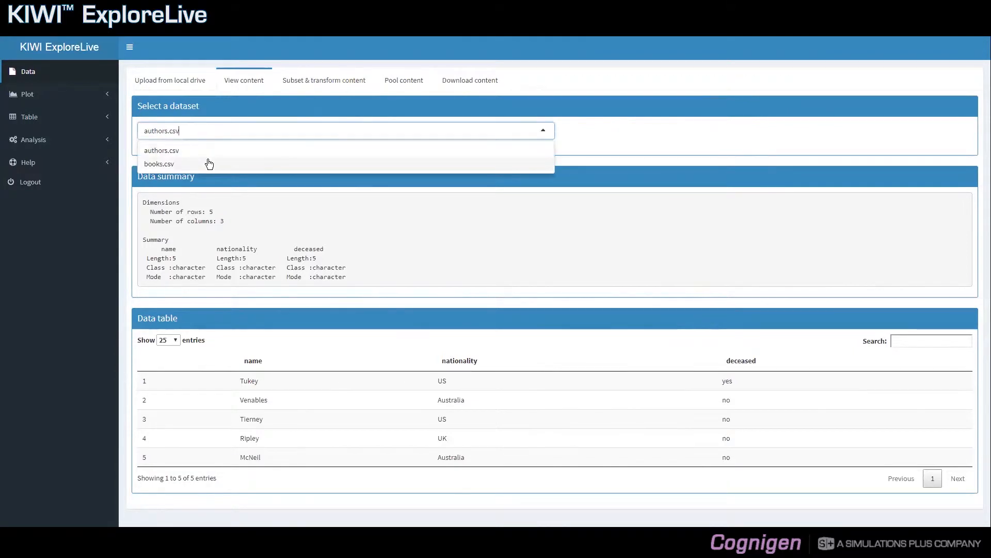
{"action": "left_click", "coordinate": [208, 161]}
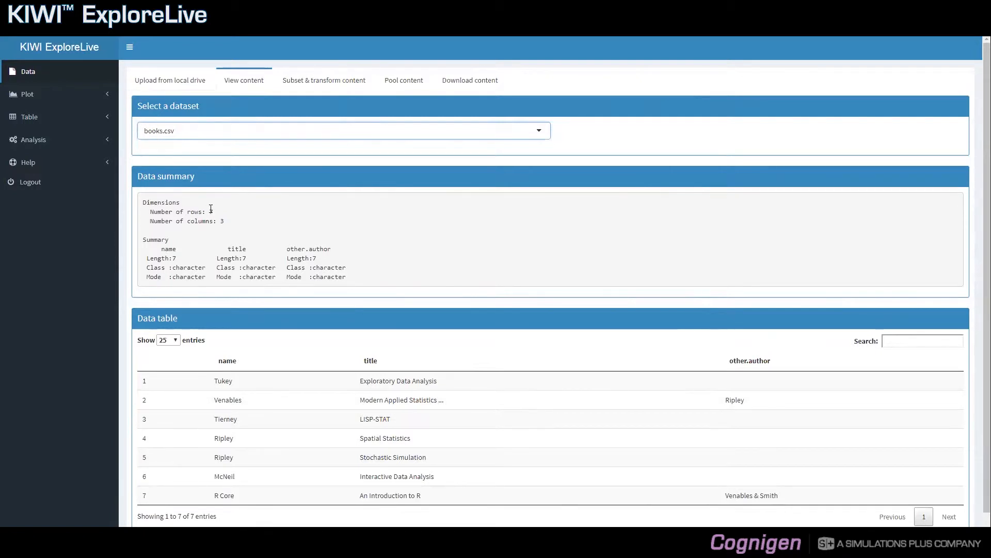
Step: Choose authors.csv as Dataset 1 and books.csv as Dataset 2 for pooling
{"action": "left_click", "coordinate": [394, 81]}
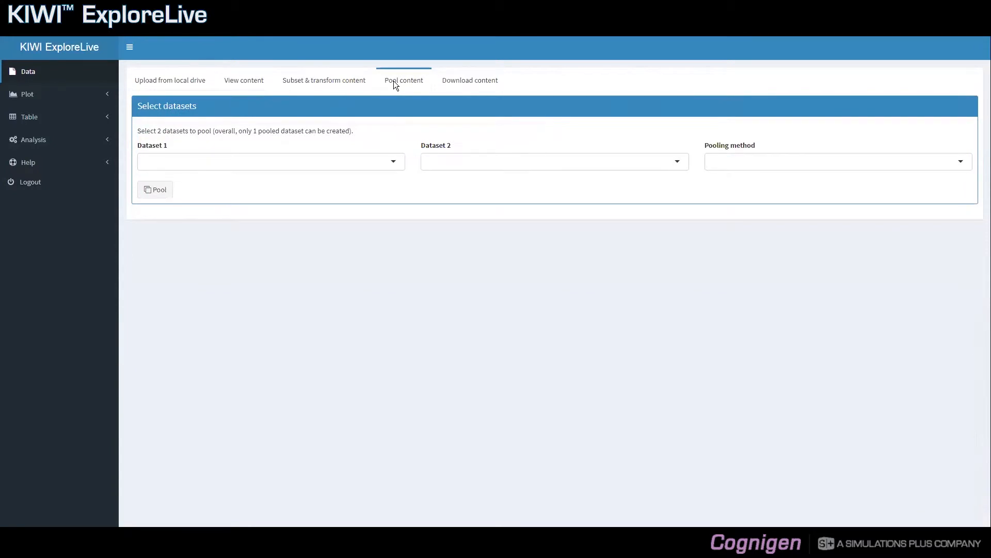
{"action": "left_click", "coordinate": [366, 165]}
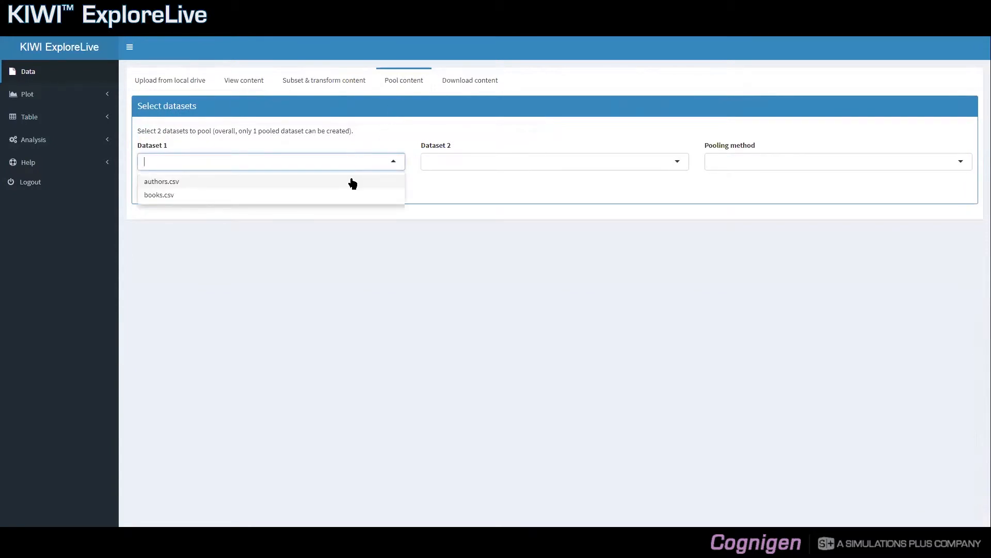
{"action": "left_click", "coordinate": [352, 181]}
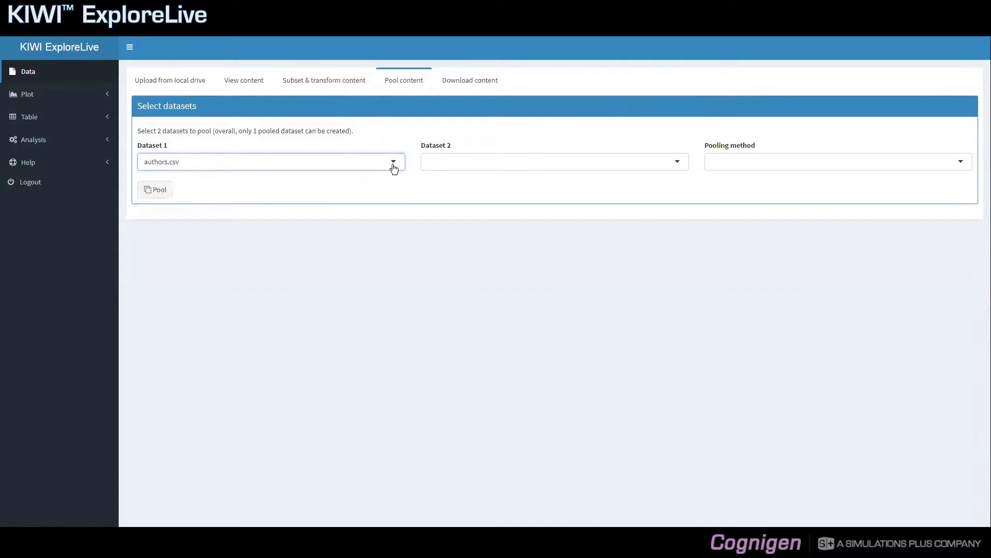
{"action": "left_click", "coordinate": [465, 163]}
{"action": "left_click", "coordinate": [464, 182]}
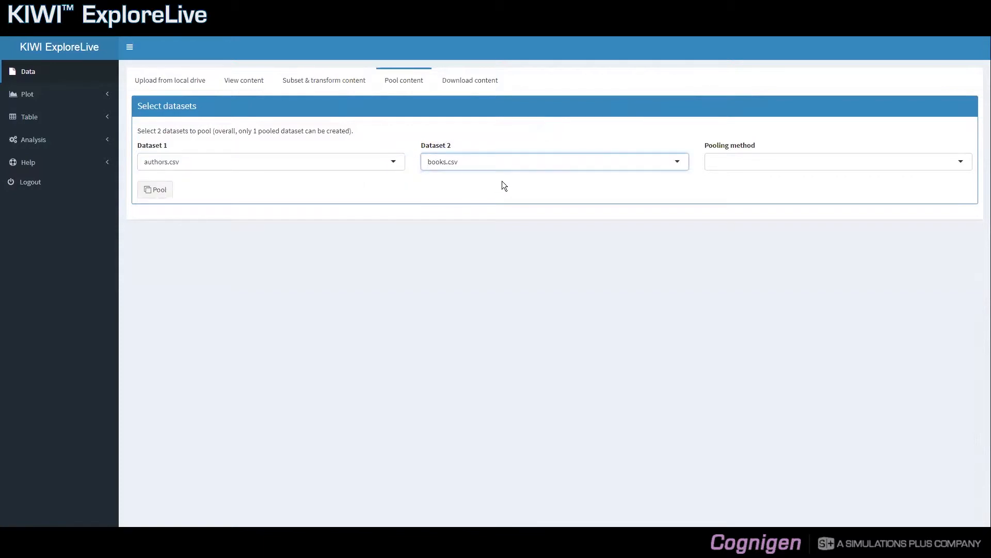
Step: Pool authors.csv and books.csv with the Merge by method on the NAME variable, keeping Only merging records
{"action": "left_click", "coordinate": [722, 166]}
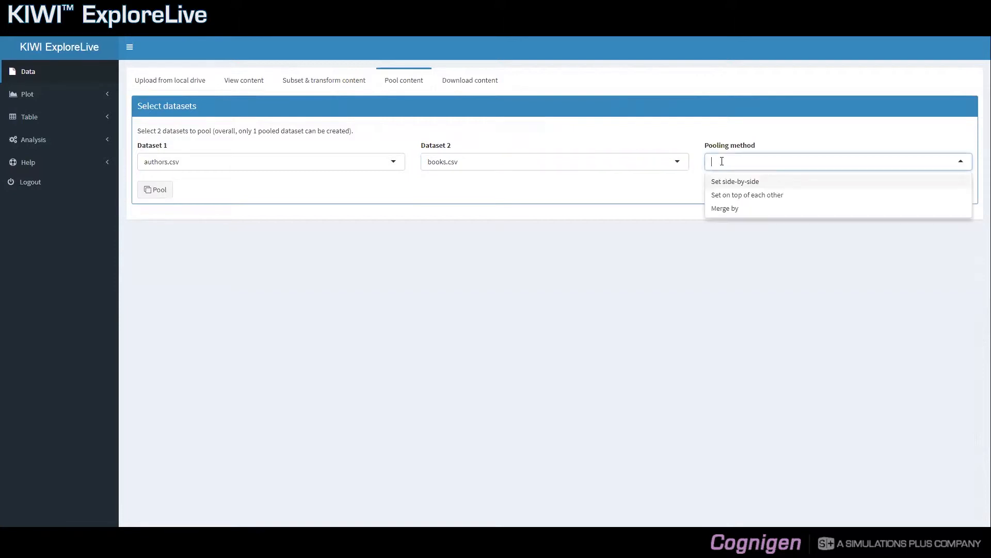
{"action": "left_click", "coordinate": [730, 209]}
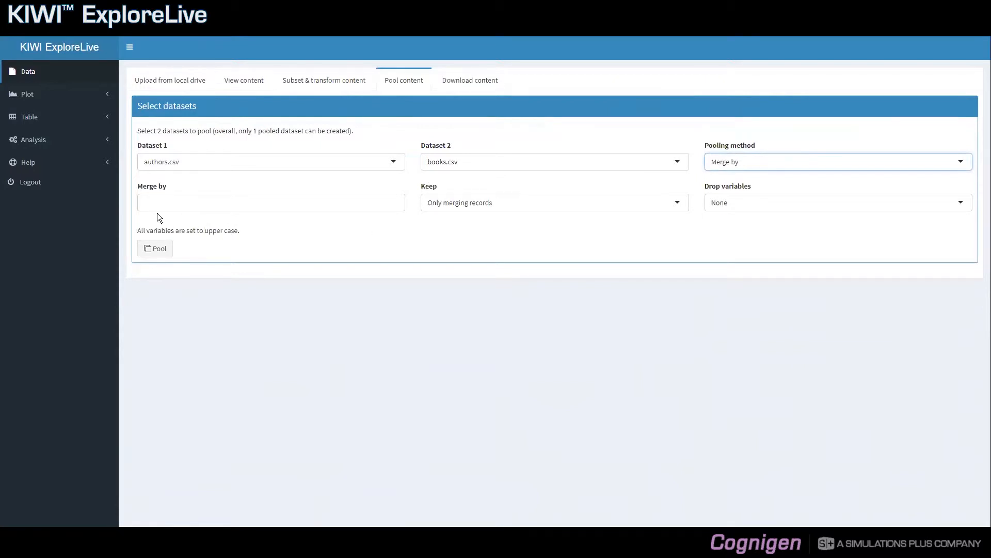
{"action": "left_click", "coordinate": [183, 201]}
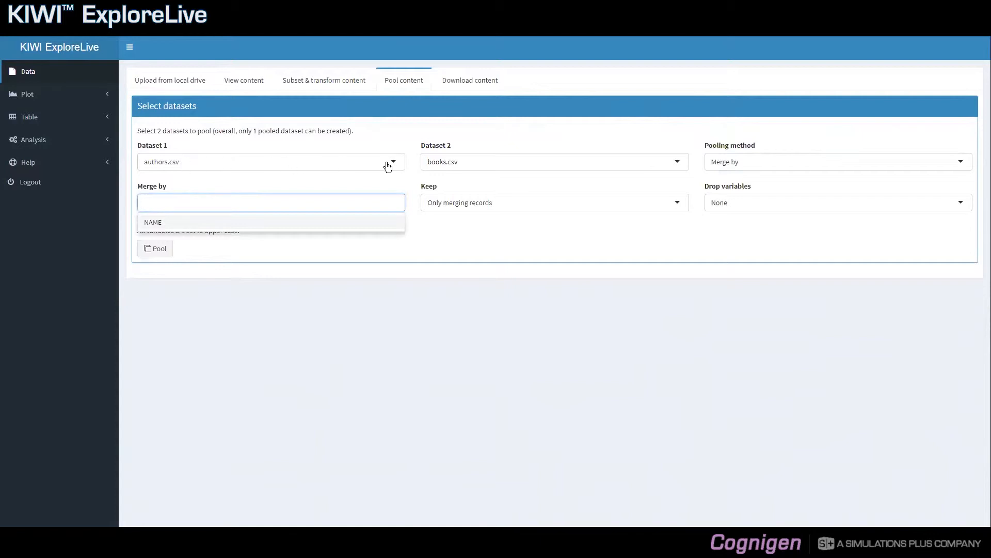
{"action": "left_click", "coordinate": [156, 223]}
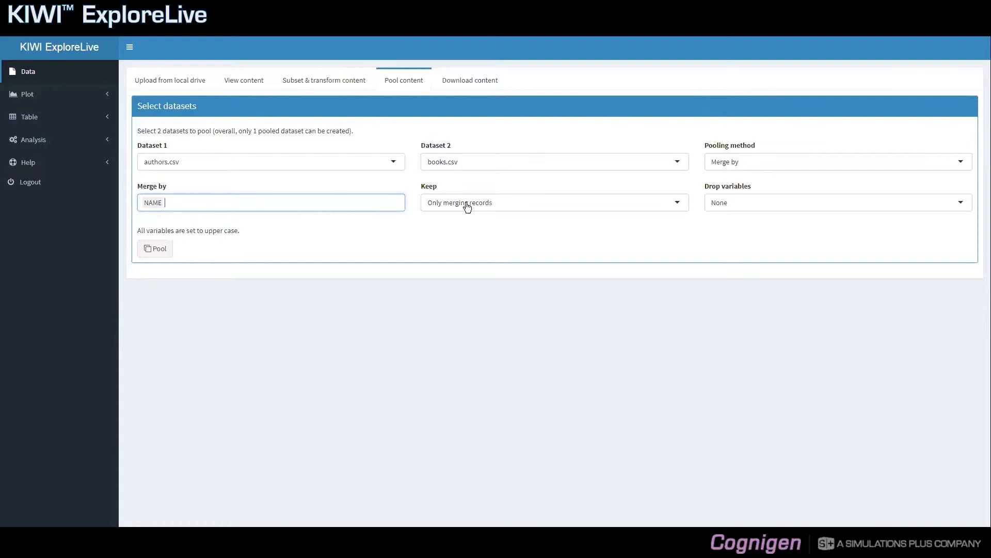
{"action": "left_click", "coordinate": [501, 201]}
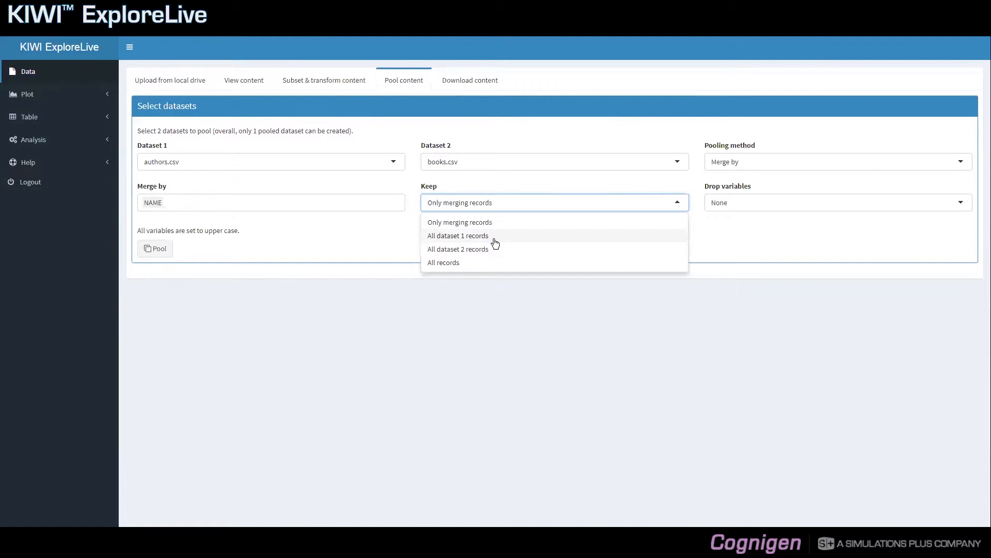
{"action": "left_click", "coordinate": [502, 222]}
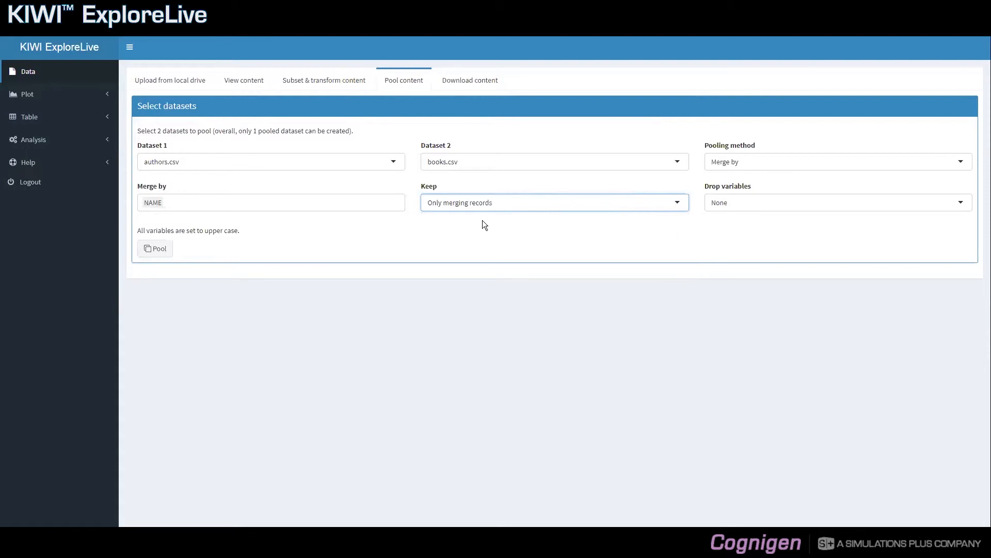
{"action": "left_click", "coordinate": [166, 253]}
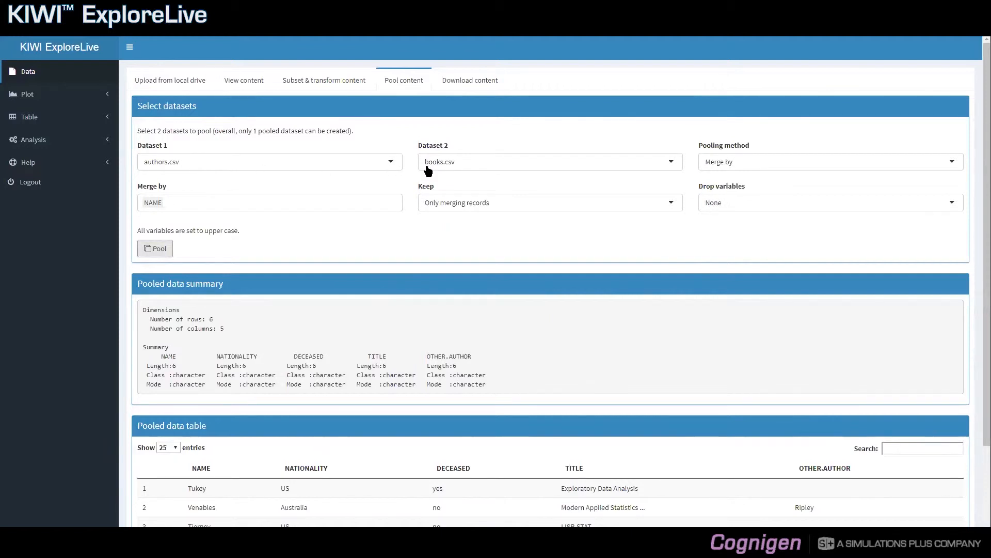
Step: Compare the contents of the source books.csv and authors.csv datasets with the pooled data table
{"action": "left_click", "coordinate": [233, 81]}
{"action": "left_click", "coordinate": [222, 130]}
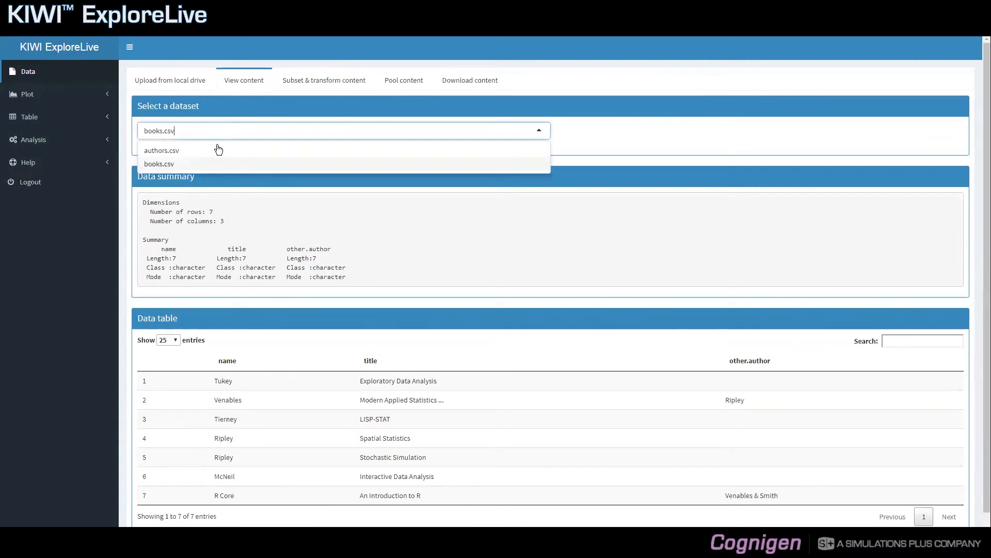
{"action": "left_click", "coordinate": [215, 146]}
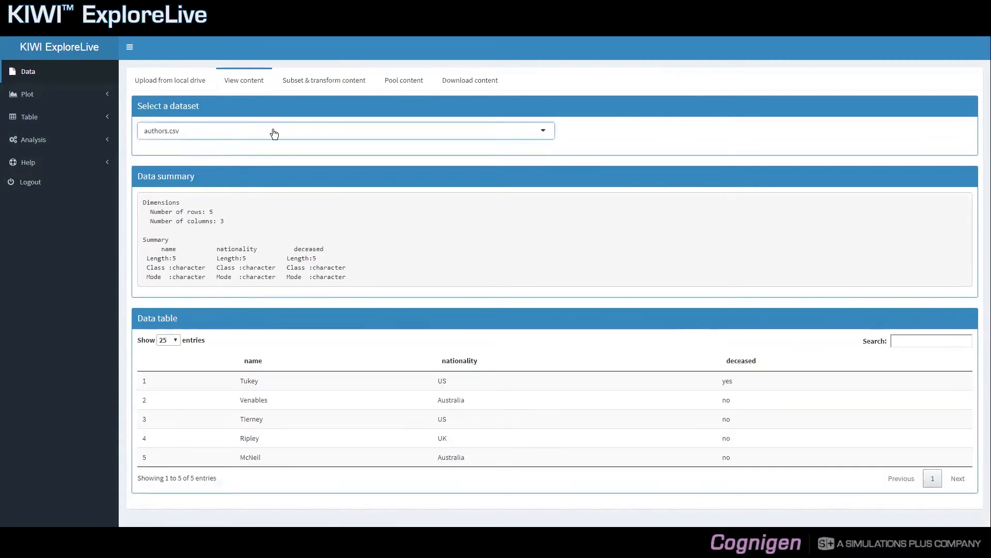
{"action": "left_click", "coordinate": [389, 83]}
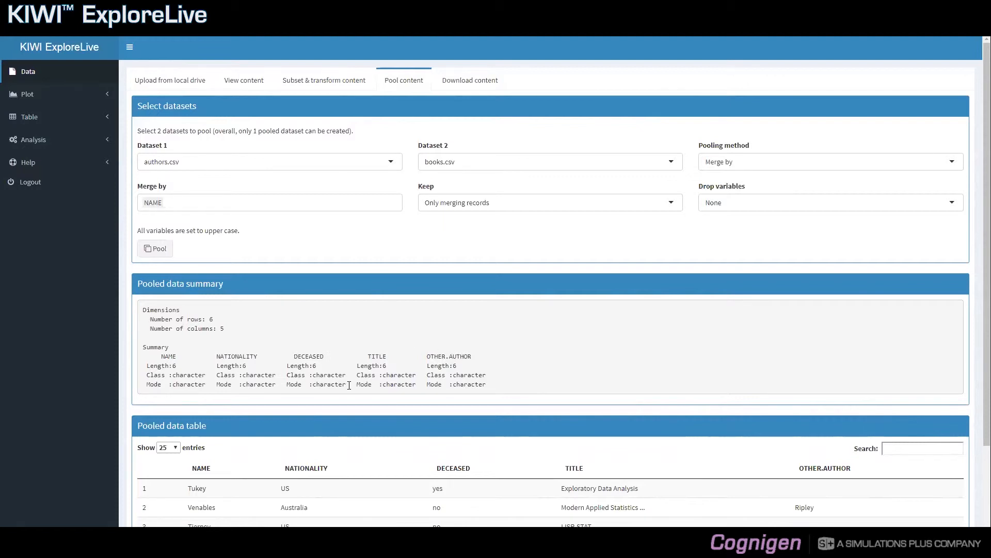
{"action": "scroll", "coordinate": [354, 393], "scroll_direction": "down", "scroll_amount": 2}
{"action": "scroll", "coordinate": [354, 394], "scroll_direction": "down", "scroll_amount": 1}
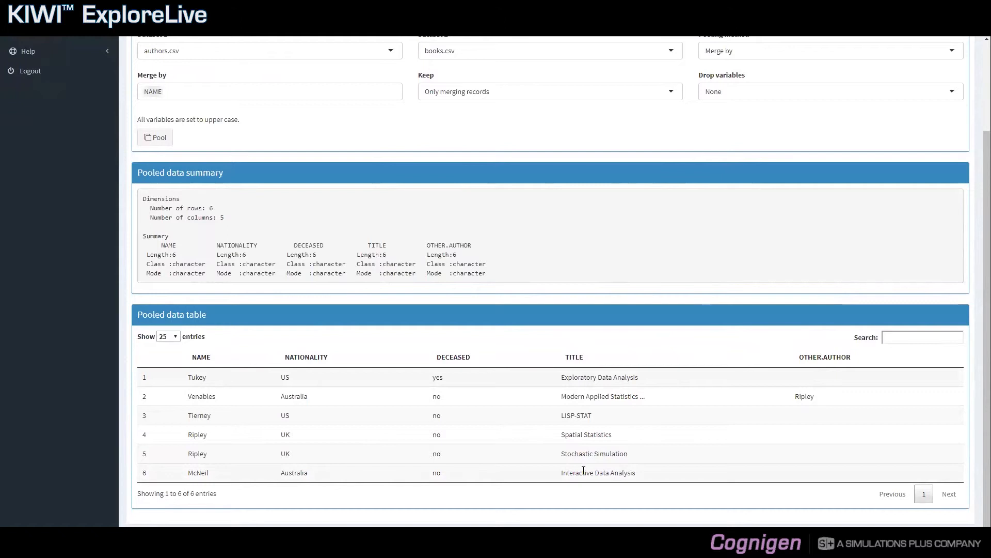
Step: Change the records to keep to All records, pool the two datasets again, and review the pooled table
{"action": "left_click", "coordinate": [520, 96]}
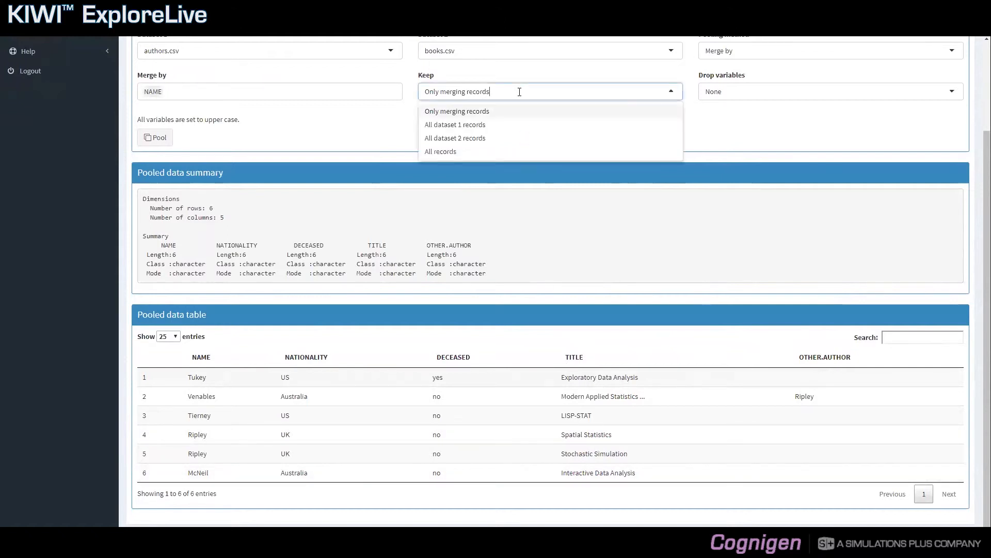
{"action": "left_click", "coordinate": [500, 152]}
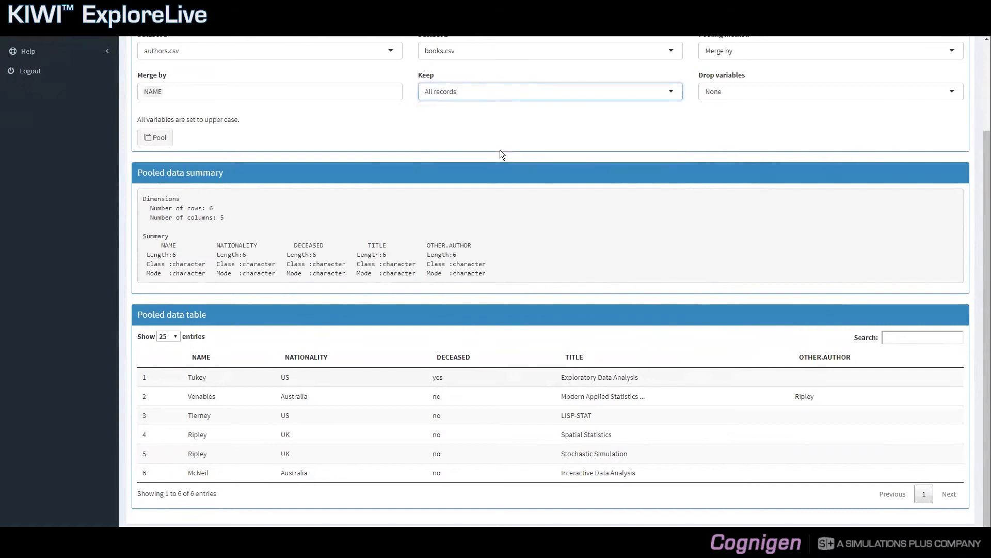
{"action": "left_click", "coordinate": [163, 137]}
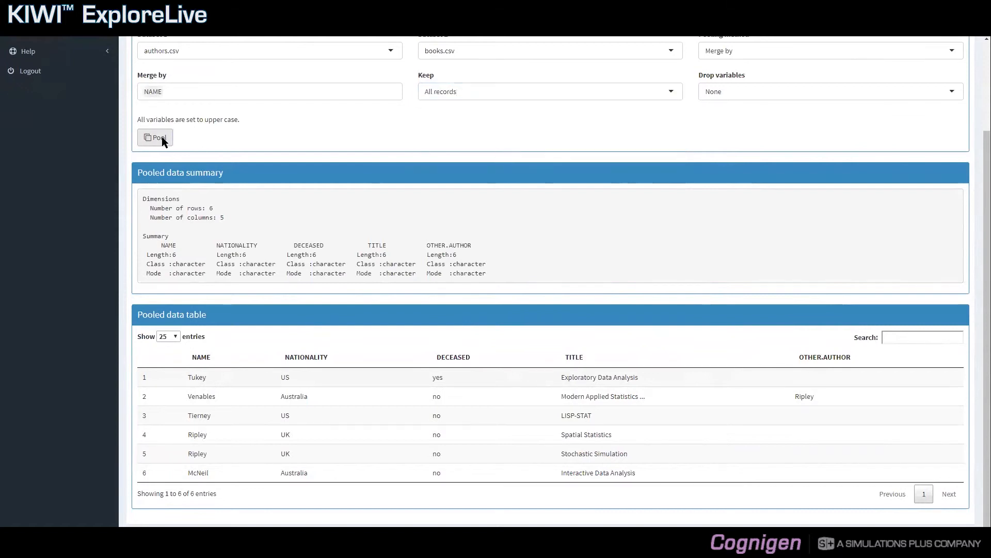
{"action": "scroll", "coordinate": [305, 238], "scroll_direction": "up", "scroll_amount": 3}
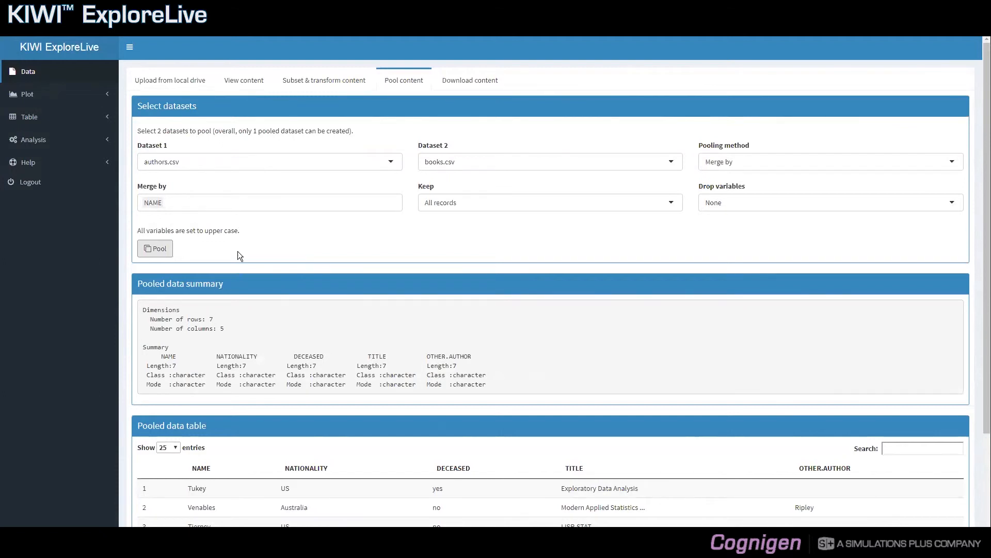
{"action": "scroll", "coordinate": [238, 266], "scroll_direction": "down", "scroll_amount": 3}
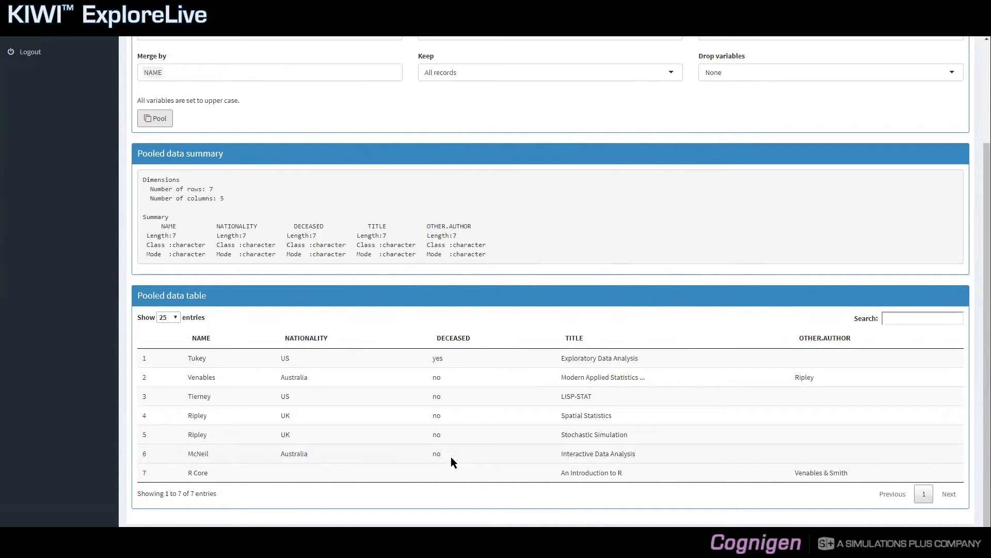
Step: Review the choices for dropping common variables from the merge and leave the setting at None
{"action": "scroll", "coordinate": [451, 457], "scroll_direction": "up", "scroll_amount": 3}
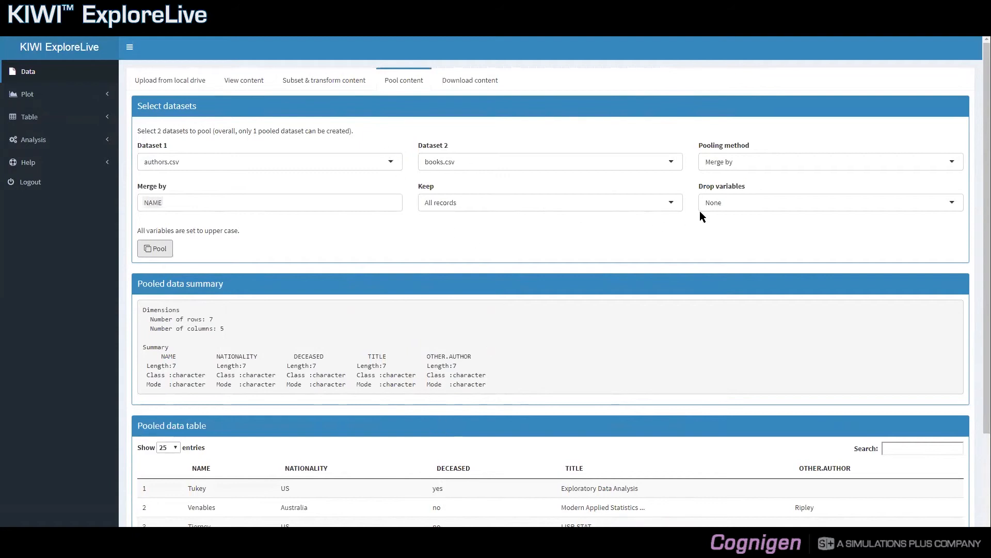
{"action": "left_click", "coordinate": [715, 207]}
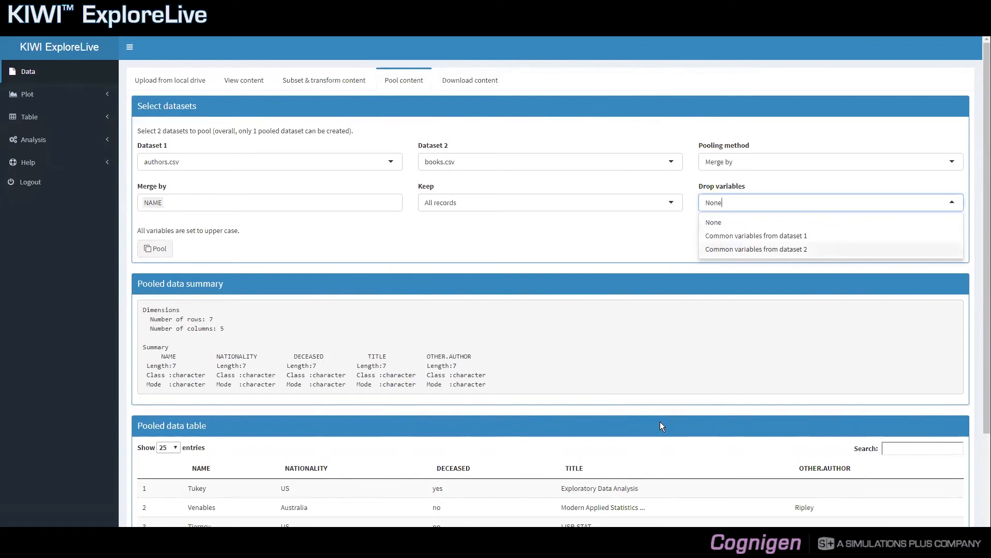
{"action": "scroll", "coordinate": [581, 442], "scroll_direction": "down", "scroll_amount": 1}
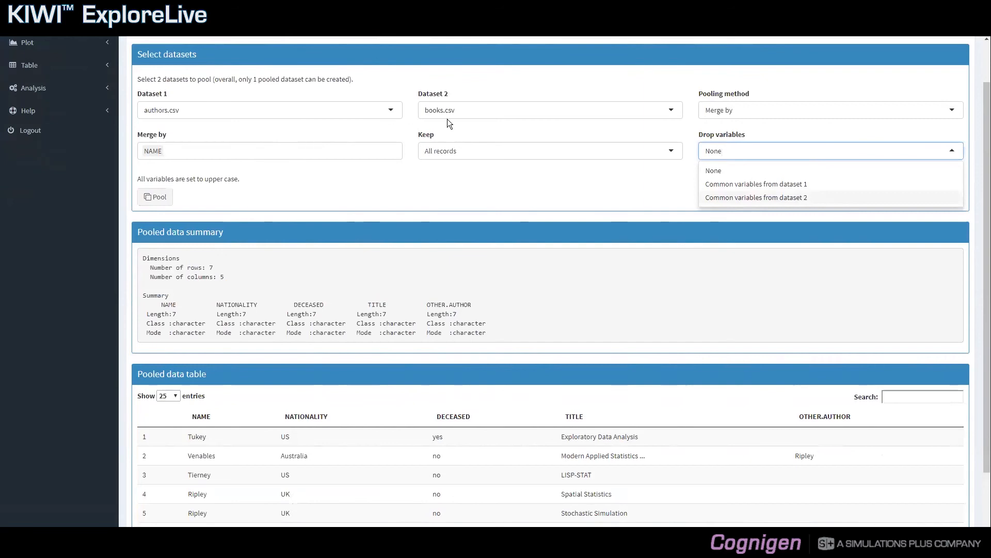
{"action": "left_click", "coordinate": [720, 175]}
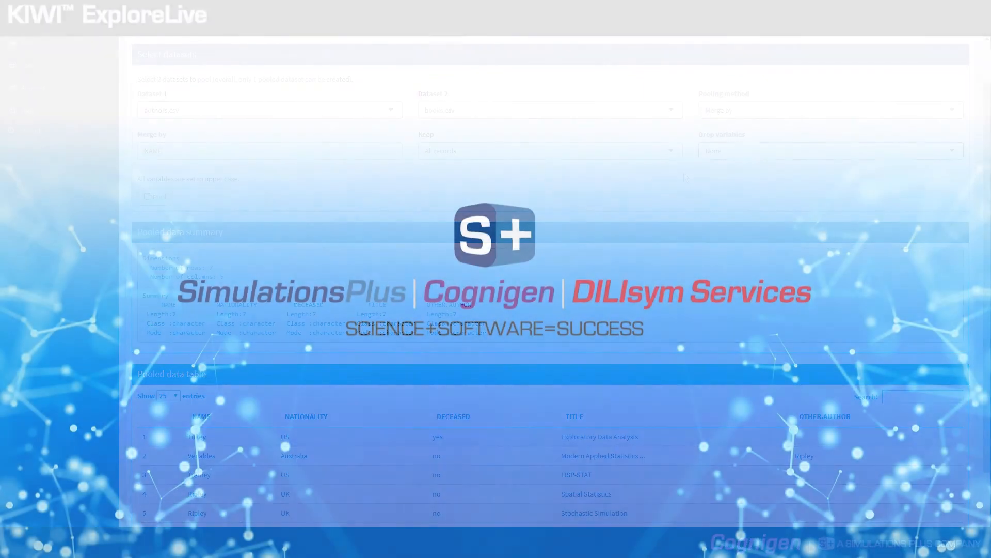